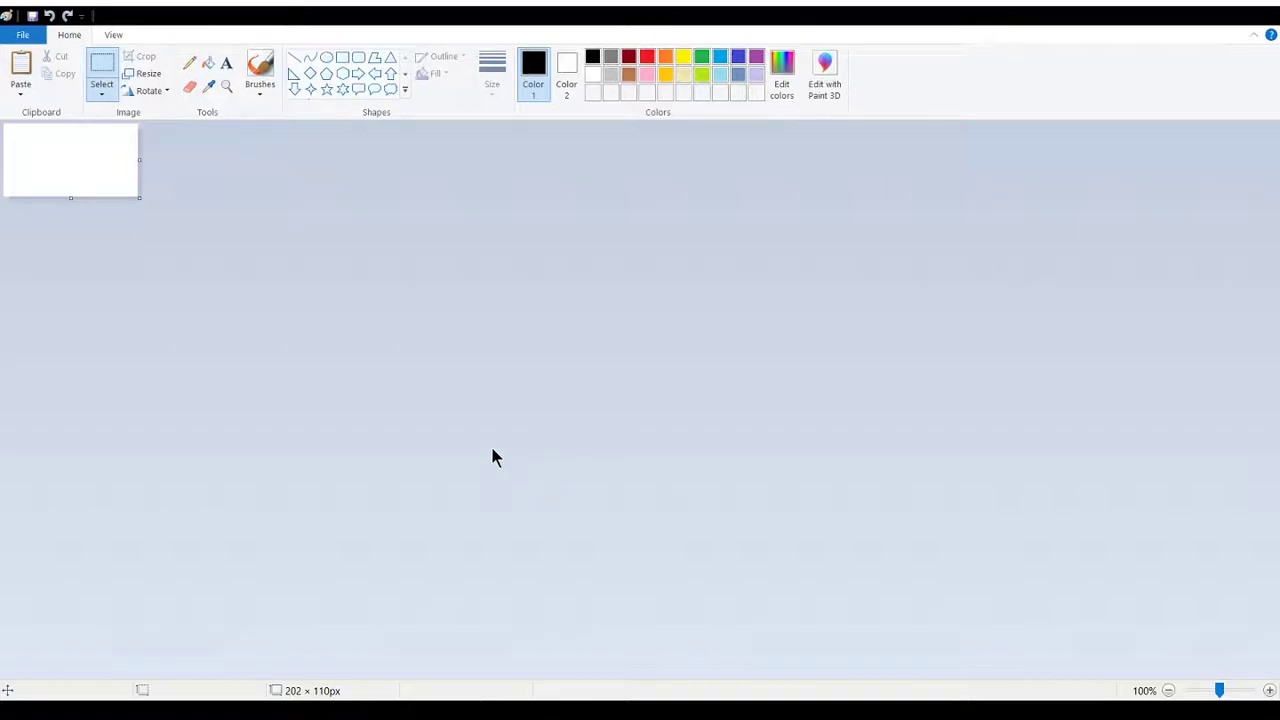
Paste the captured "How to Create Content For a Membership Site!" thumbnail onto the blank canvas and deselect it.
key(ctrl+v)
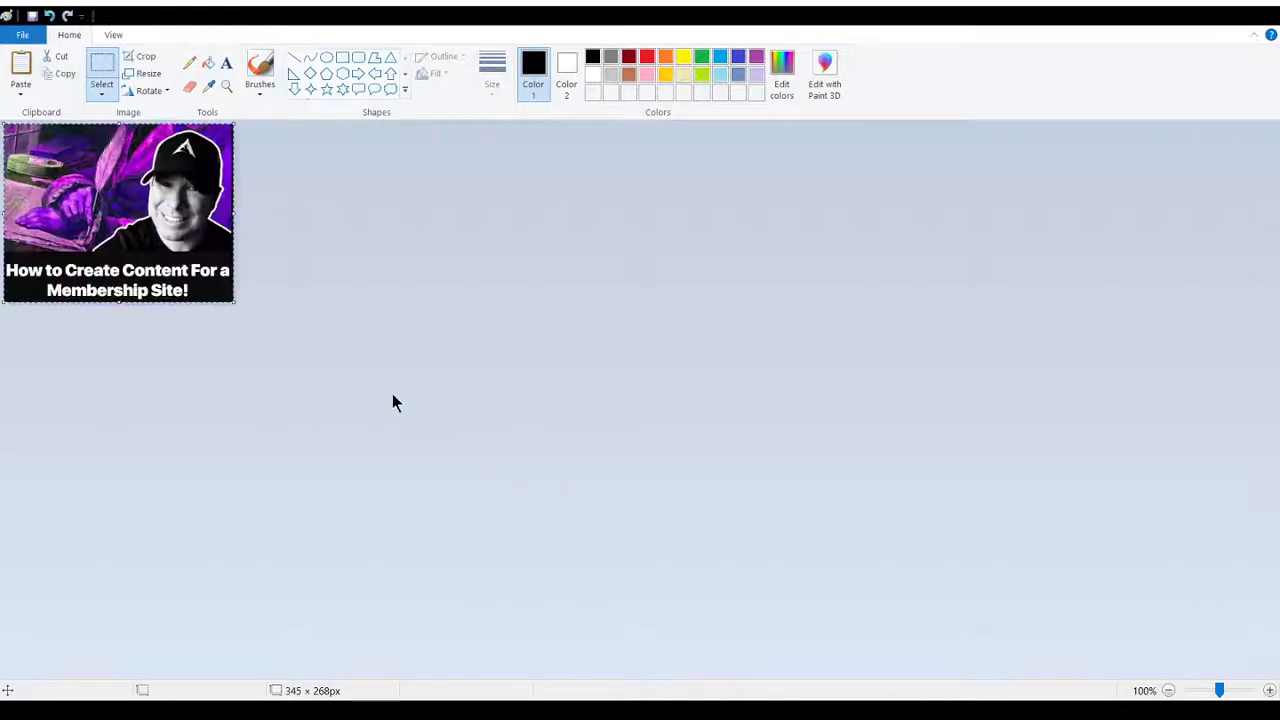
click(312, 330)
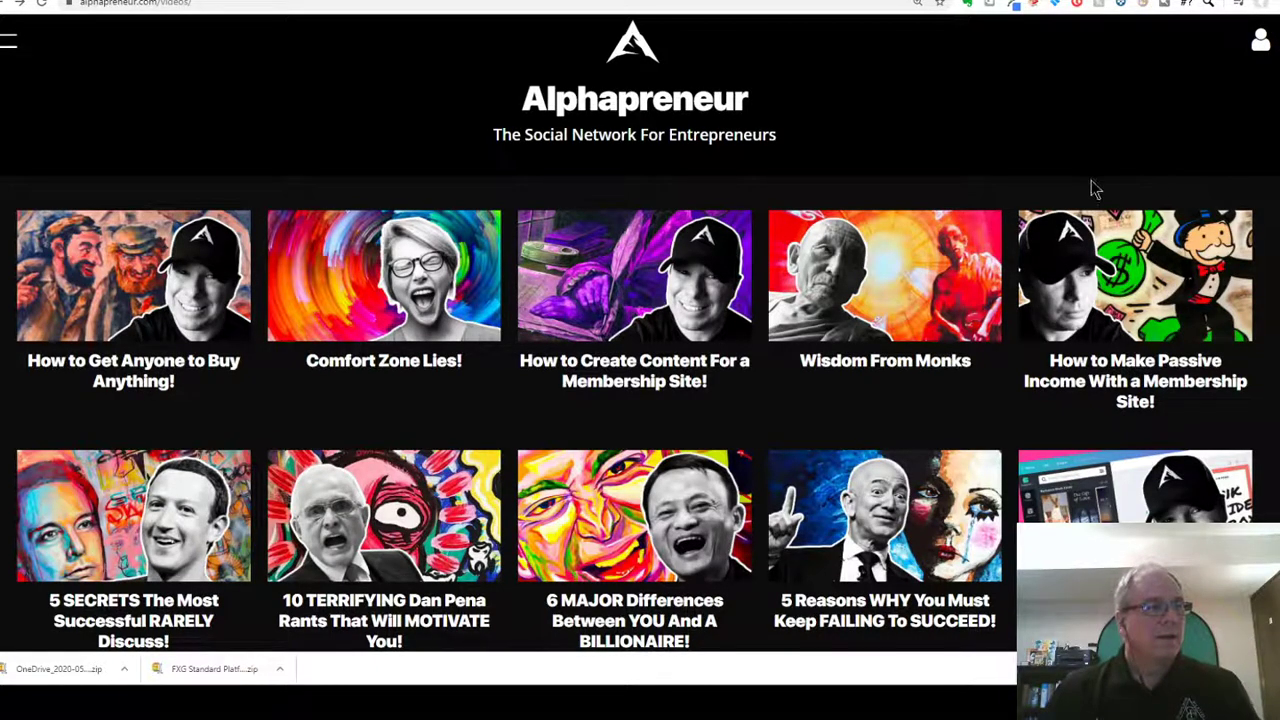
Switch to the browser and examine the thumbnails and titles on the Alphapreneur videos page at several magnifications.
scroll(609, 320, down, 2)
scroll(609, 320, up, 2)
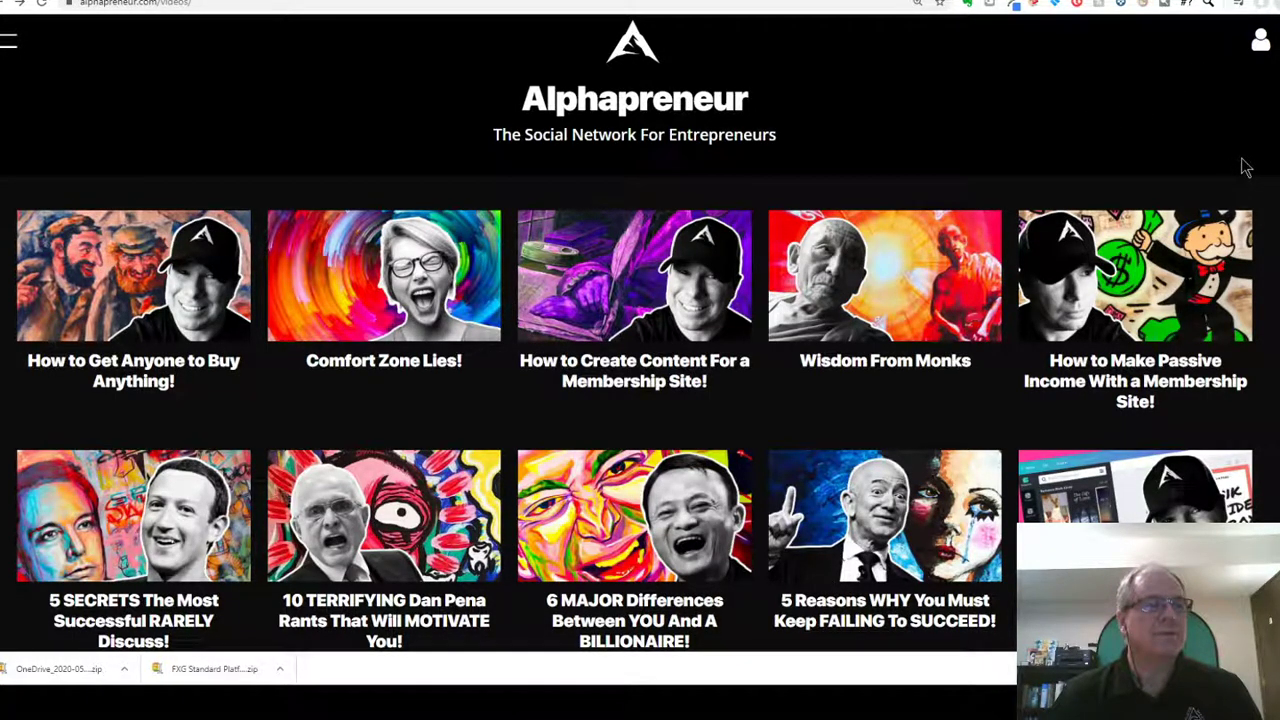
key(ctrl+plus)
key(ctrl+plus)
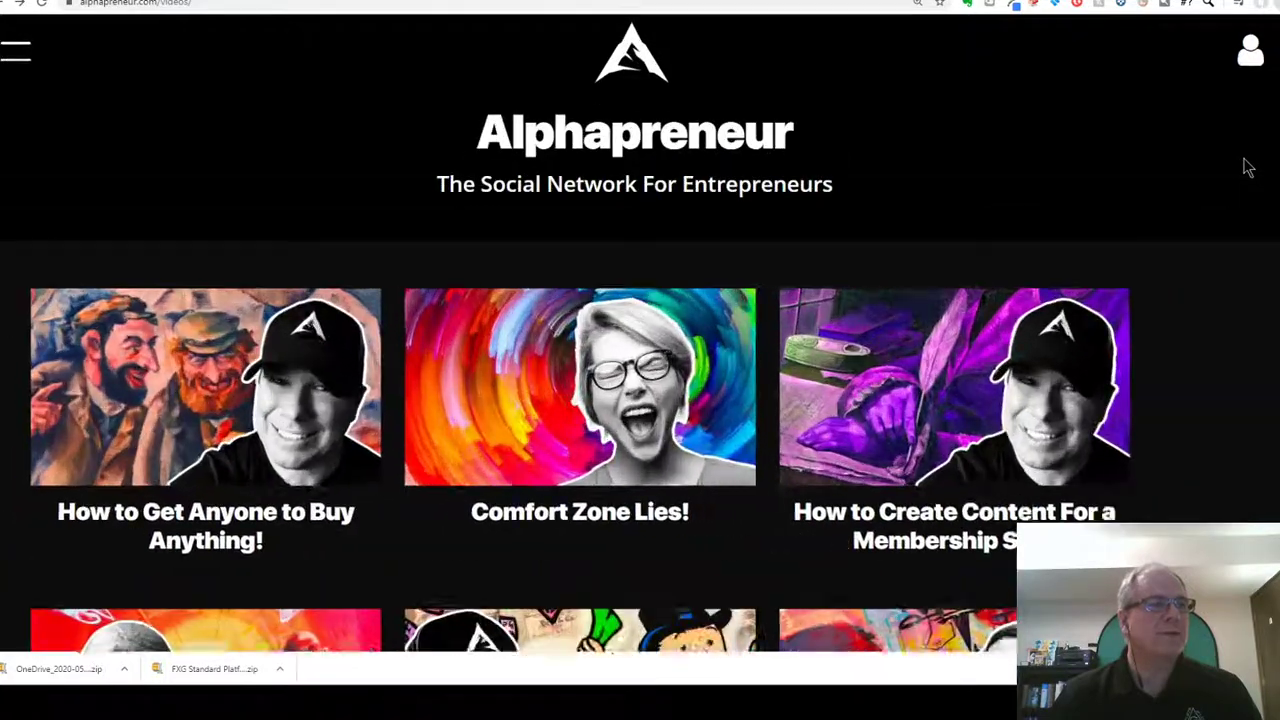
key(ctrl+minus)
key(ctrl+minus)
key(ctrl+minus)
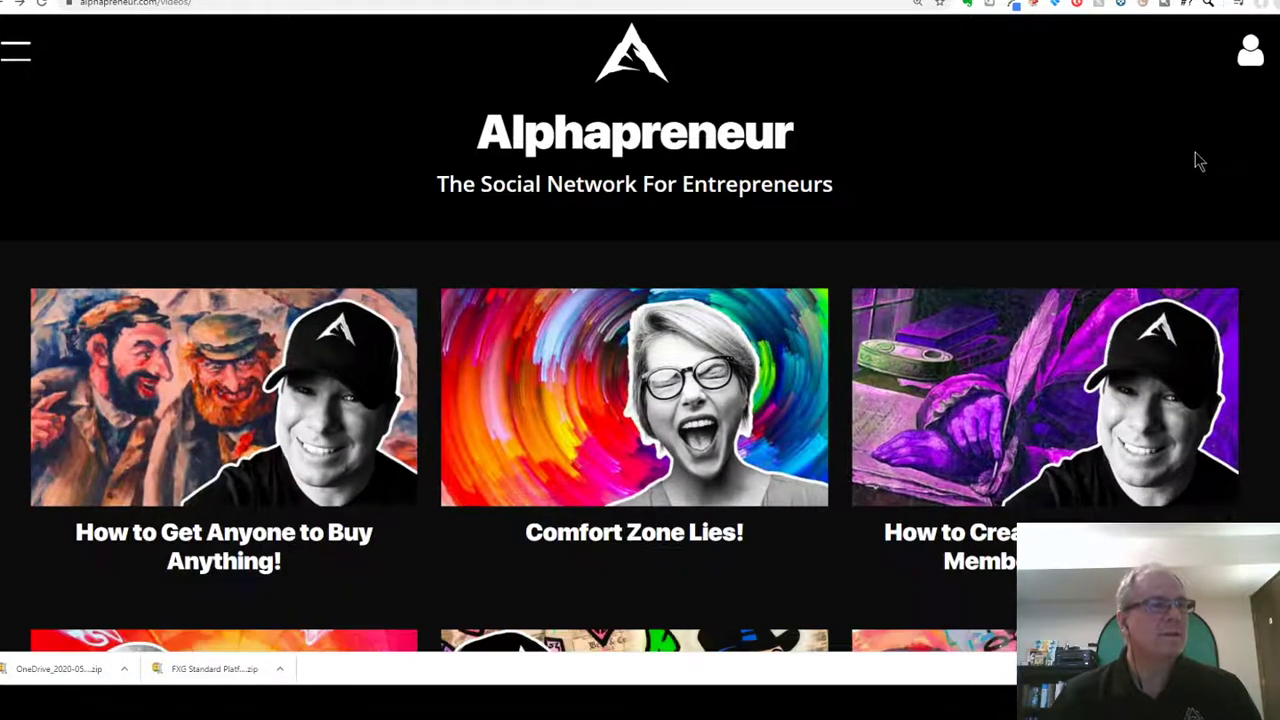
key(ctrl+plus)
key(ctrl+plus)
key(ctrl+plus)
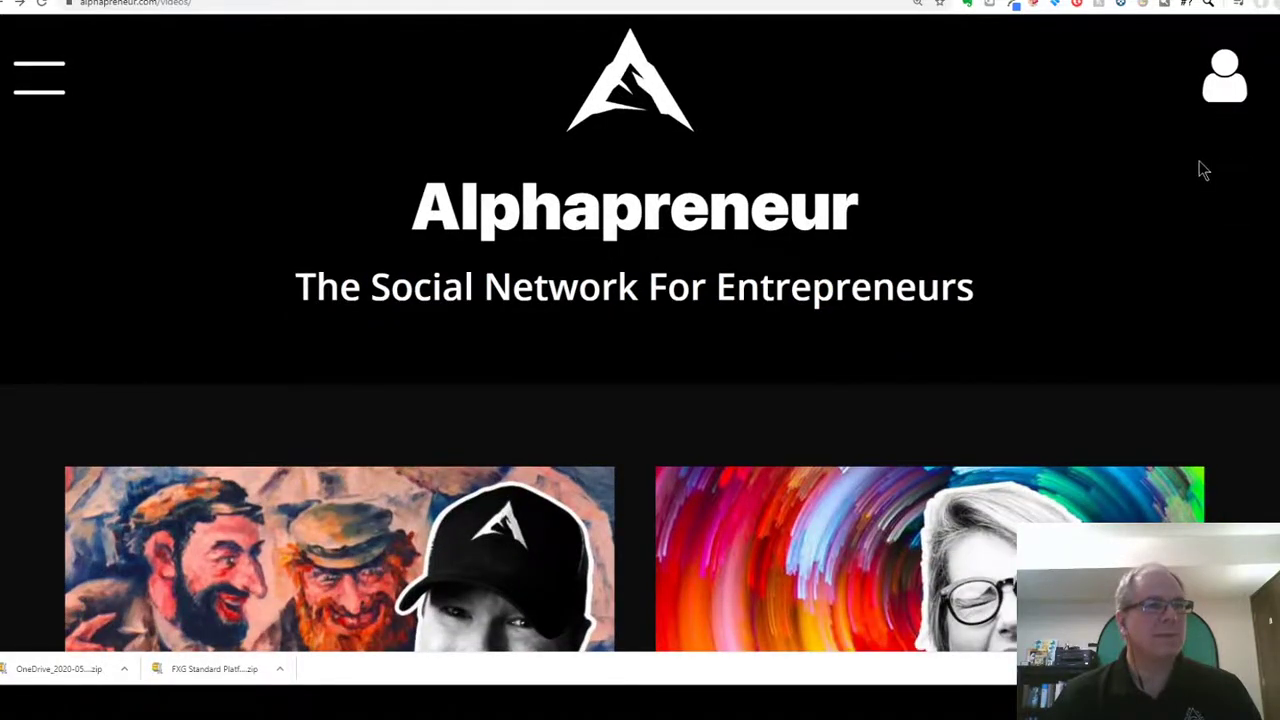
key(ctrl+minus)
key(ctrl+minus)
scroll(1025, 200, down, 2)
scroll(1020, 200, down, 2)
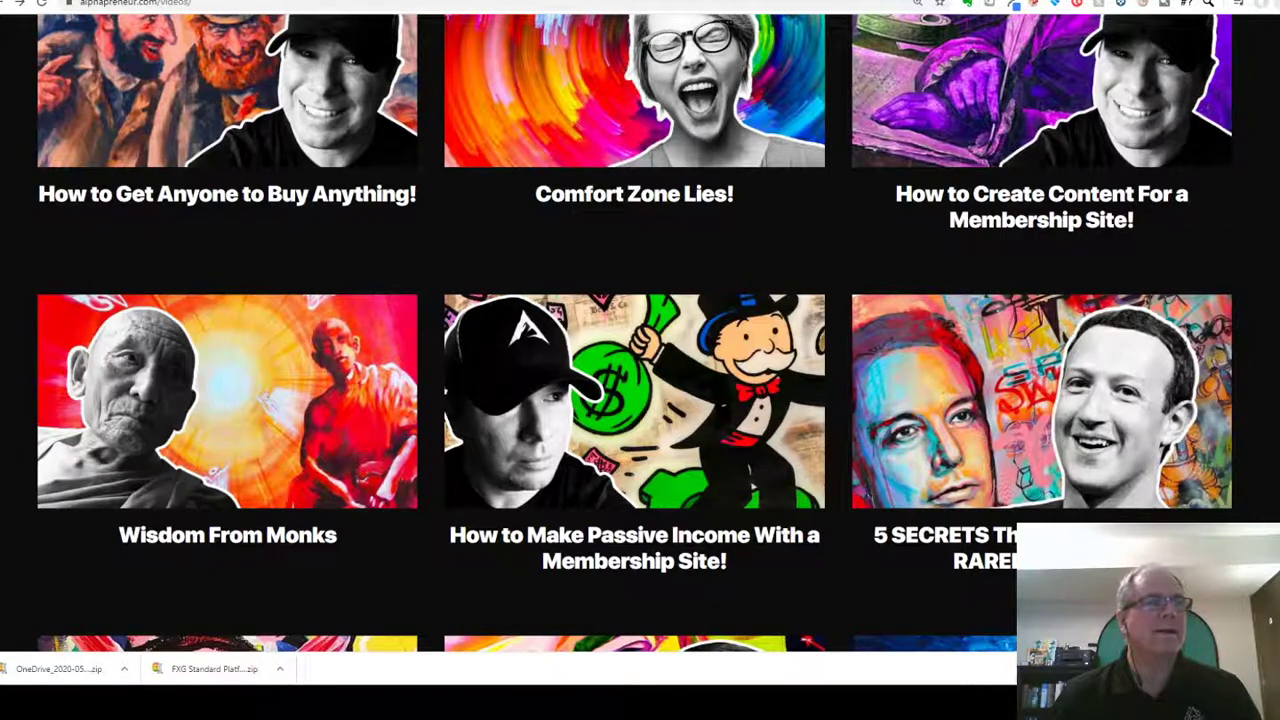
key(ctrl+plus)
key(ctrl+plus)
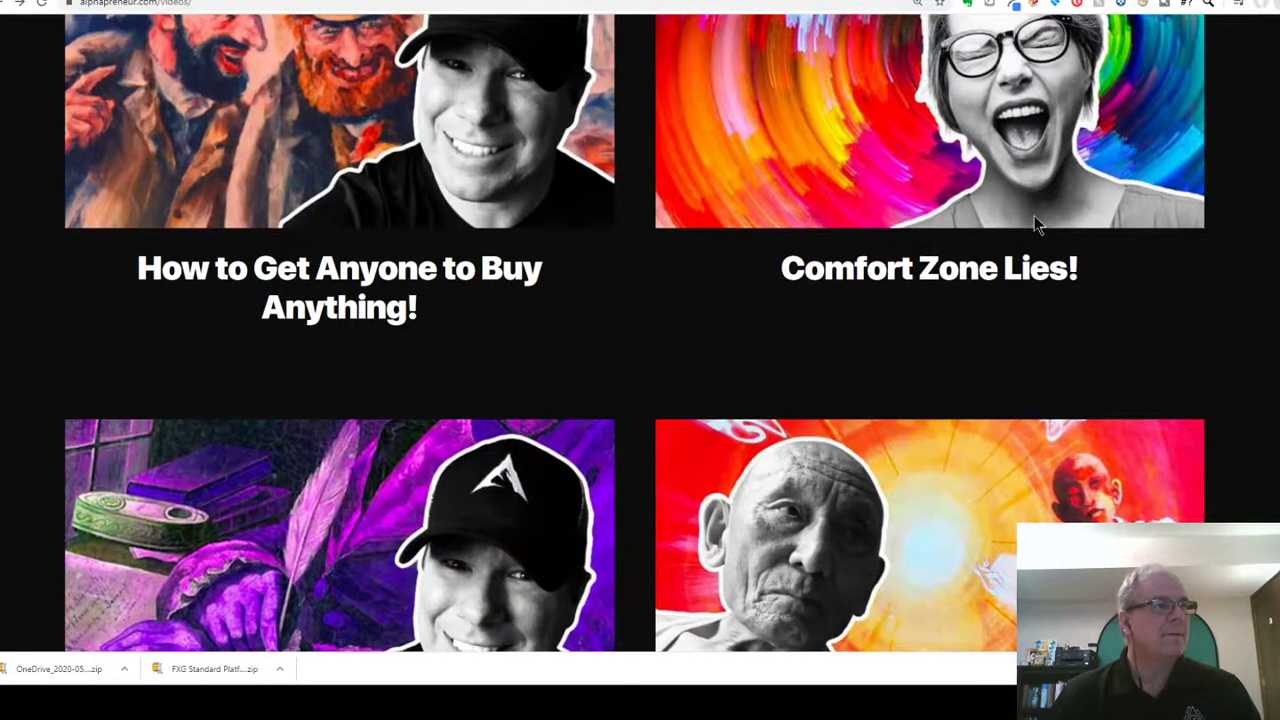
scroll(1035, 200, up, 3)
scroll(1031, 166, down, 1)
scroll(1090, 92, up, 1)
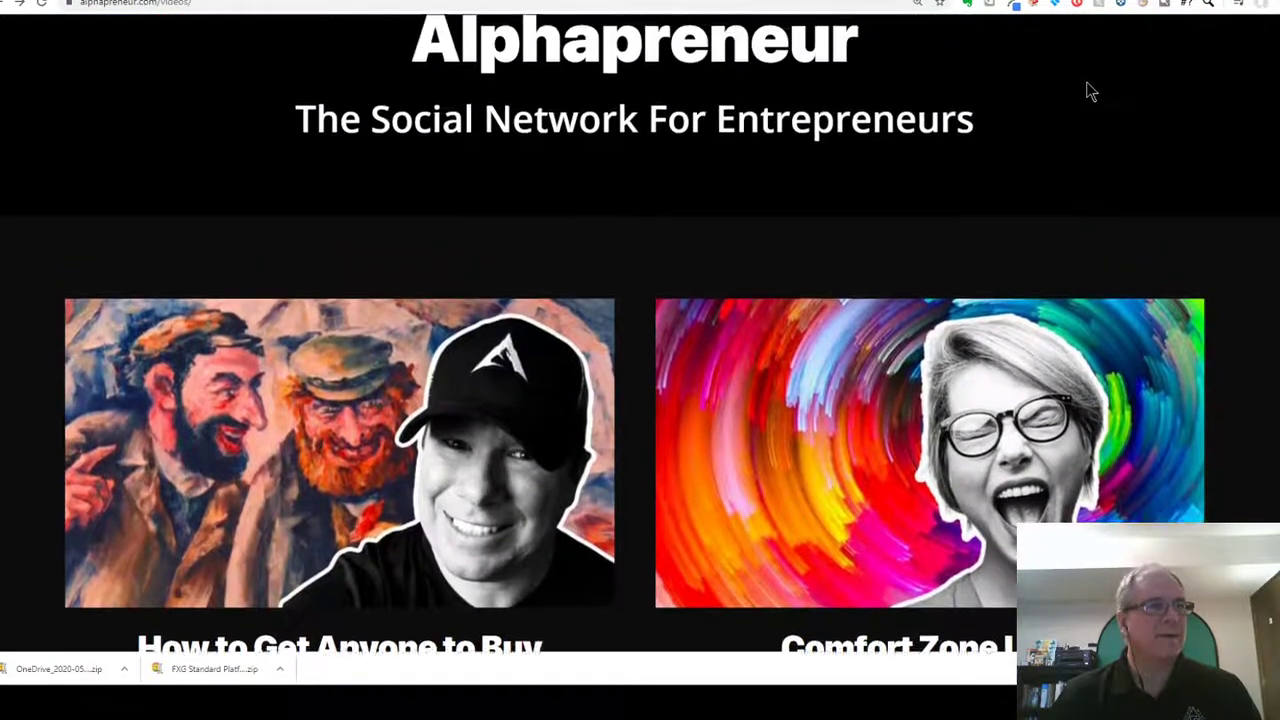
scroll(1093, 110, up, 1)
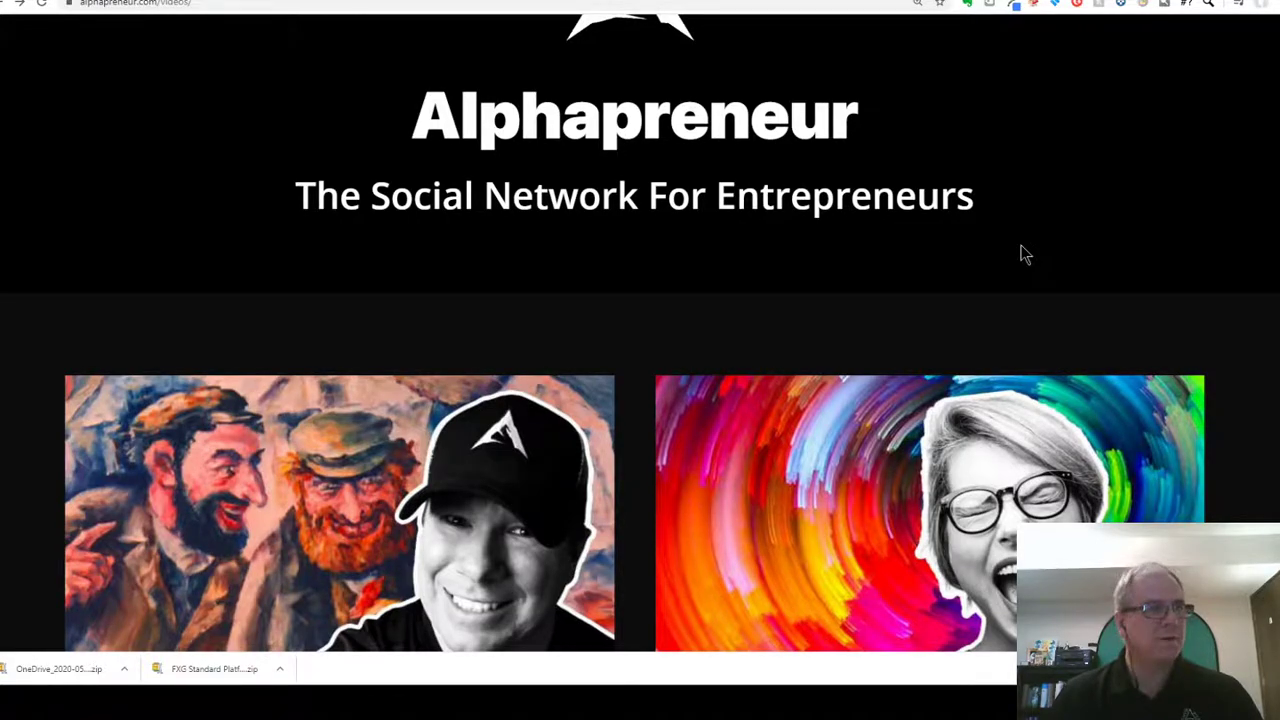
Compare the page's thumbnails from the small five-column layout up to a single enlarged "How to Get Anyone to Buy Anything!" image.
key(ctrl+minus)
key(ctrl+minus)
key(ctrl+minus)
key(ctrl+minus)
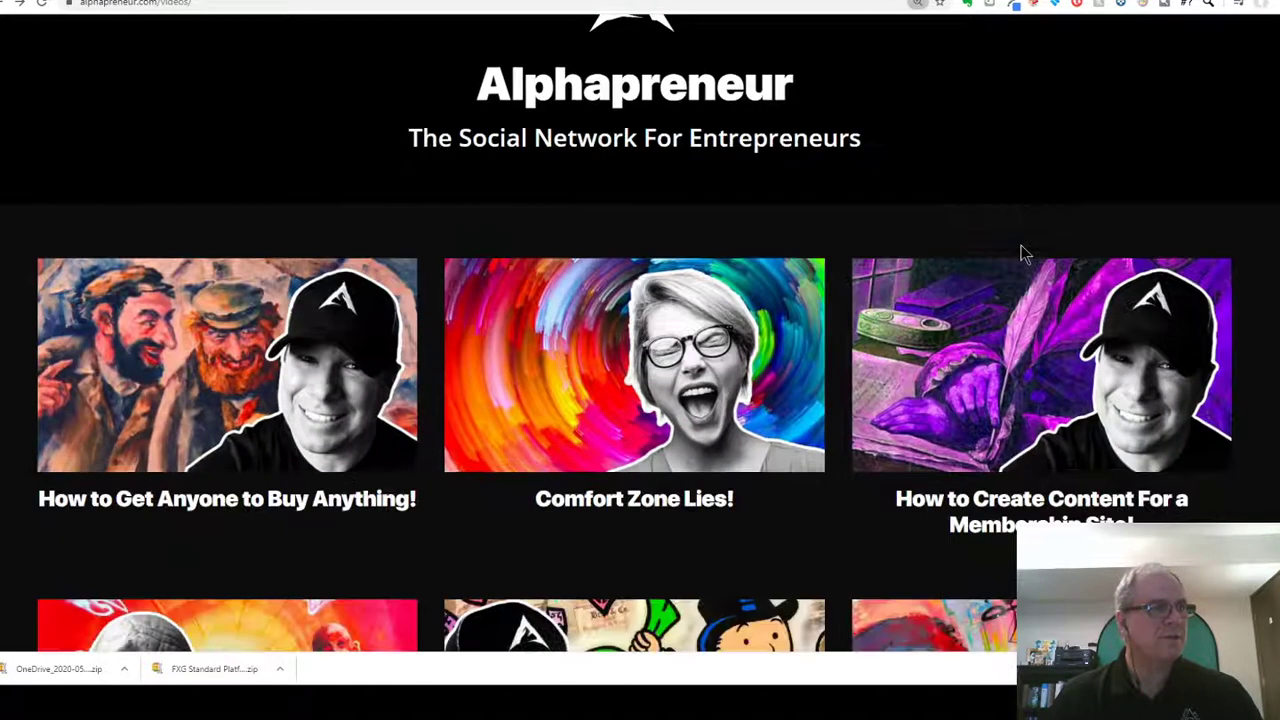
key(ctrl+minus)
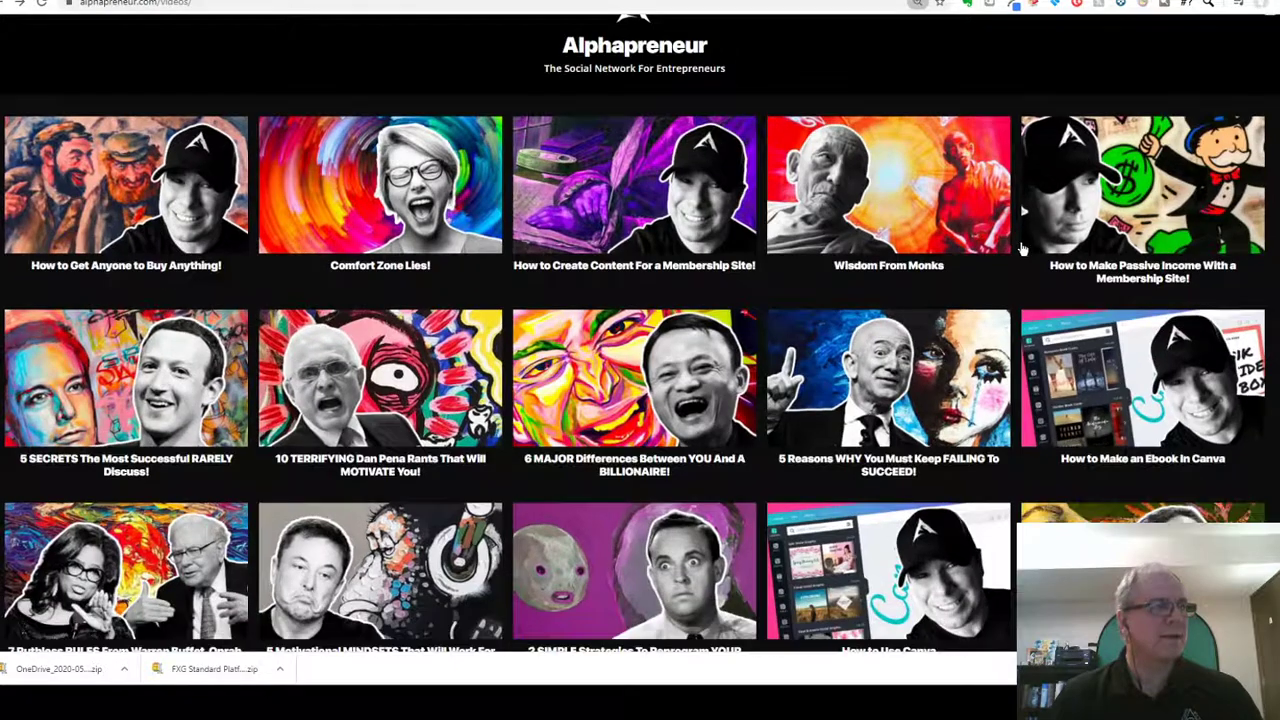
key(ctrl+plus)
key(ctrl+plus)
key(ctrl+plus)
key(ctrl+plus)
key(ctrl+plus)
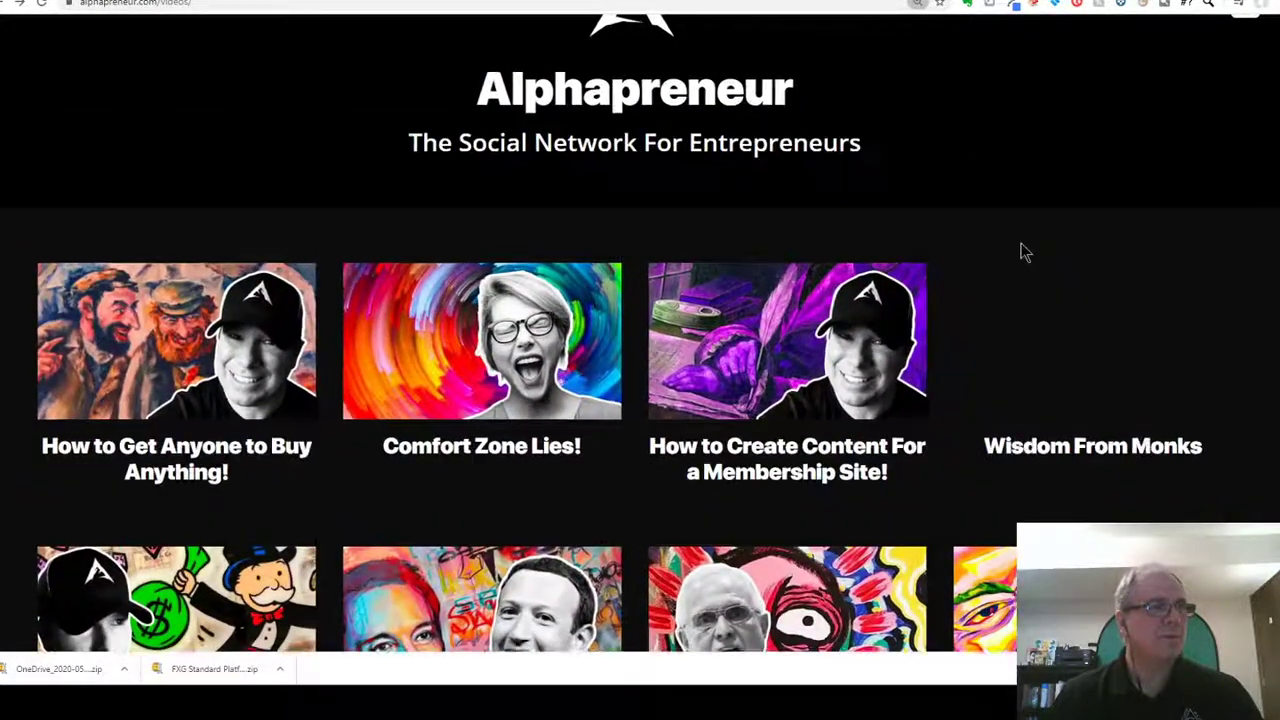
key(ctrl+plus)
key(ctrl+plus)
key(ctrl+plus)
key(ctrl+plus)
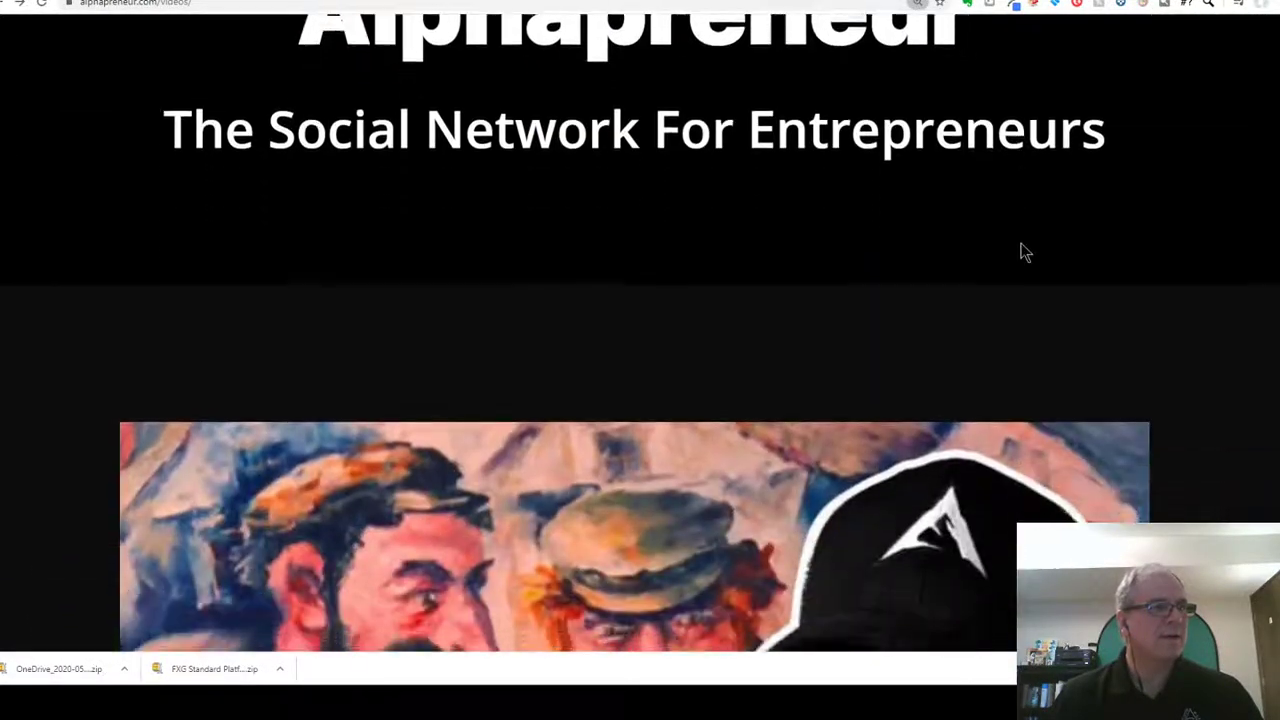
scroll(1017, 244, down, 3)
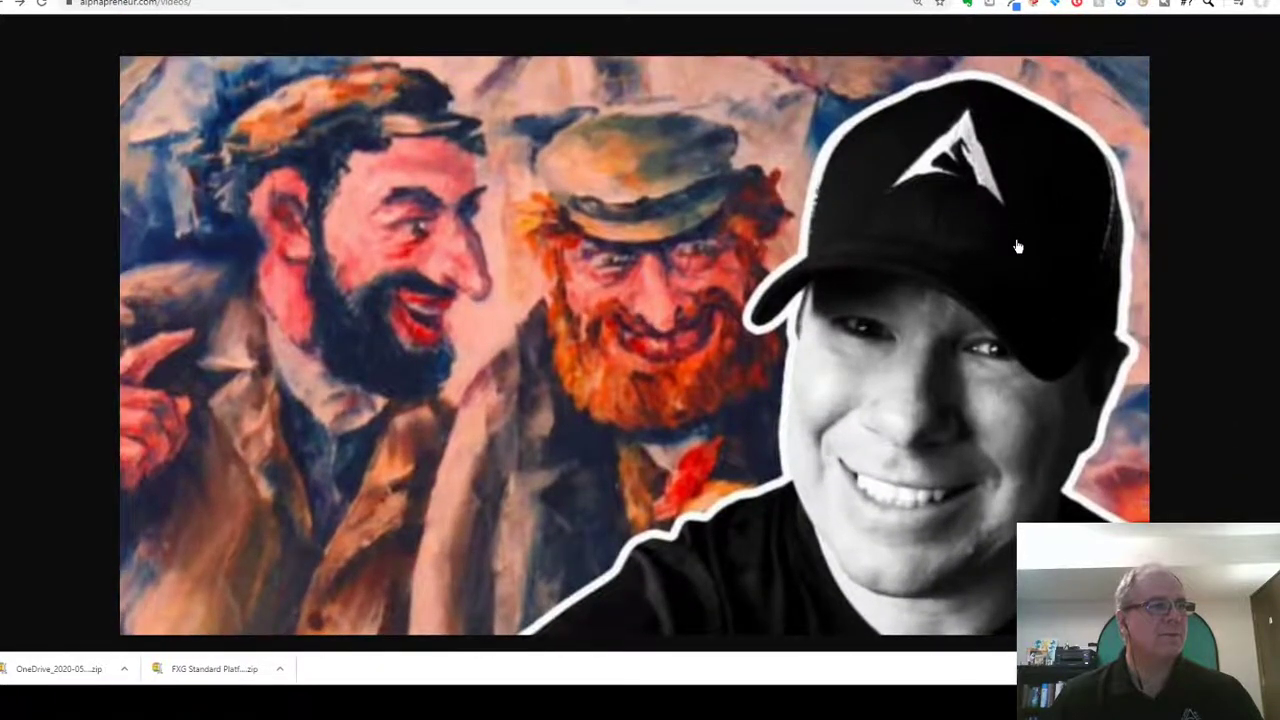
scroll(1017, 244, up, 1)
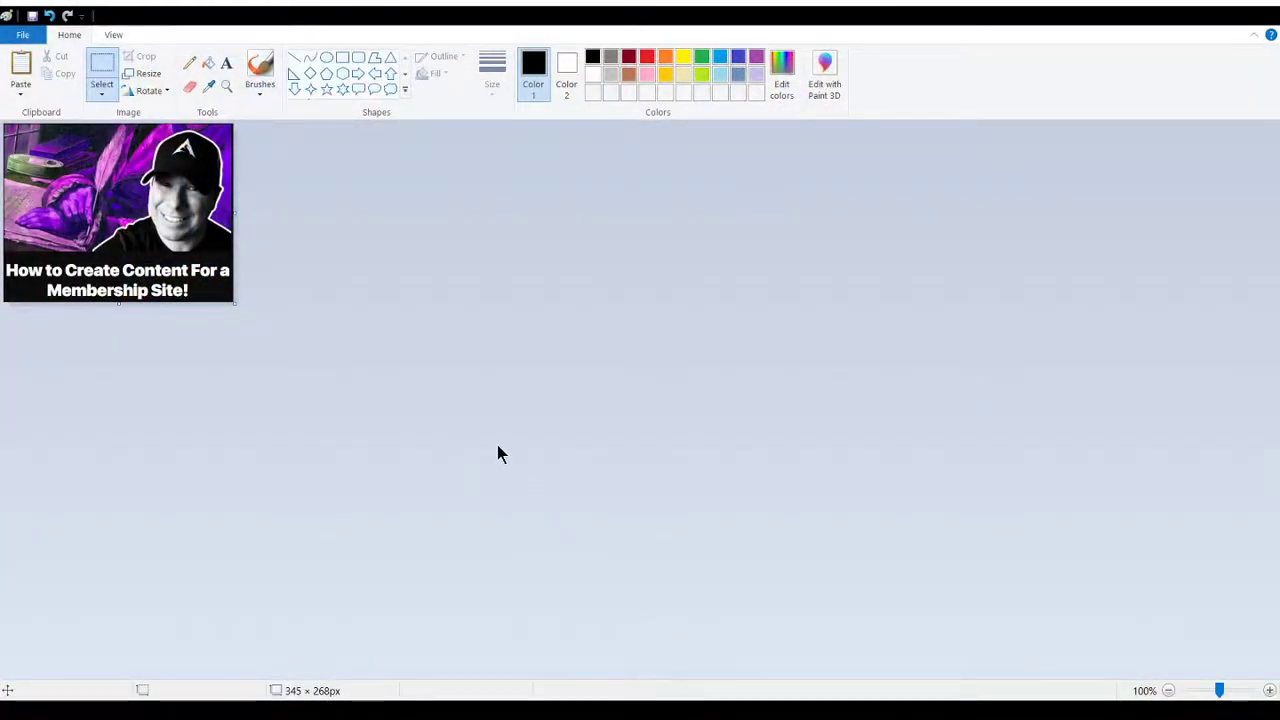
Switch to Paint and paste the captured membership-site content thumbnail with its title.
key(ctrl+v)
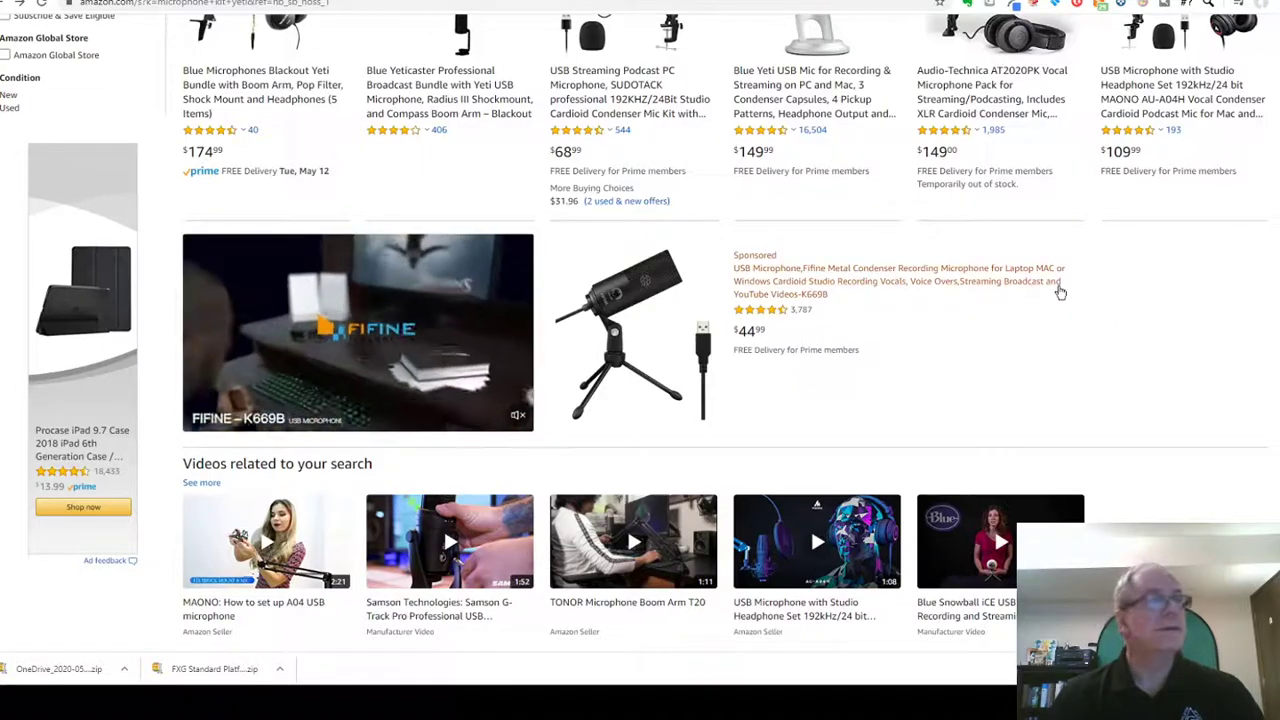
Locate the SUDOTACK USB podcast microphone kit in the Amazon results and paste its captured picture onto a blank Paint canvas.
key(ctrl+plus)
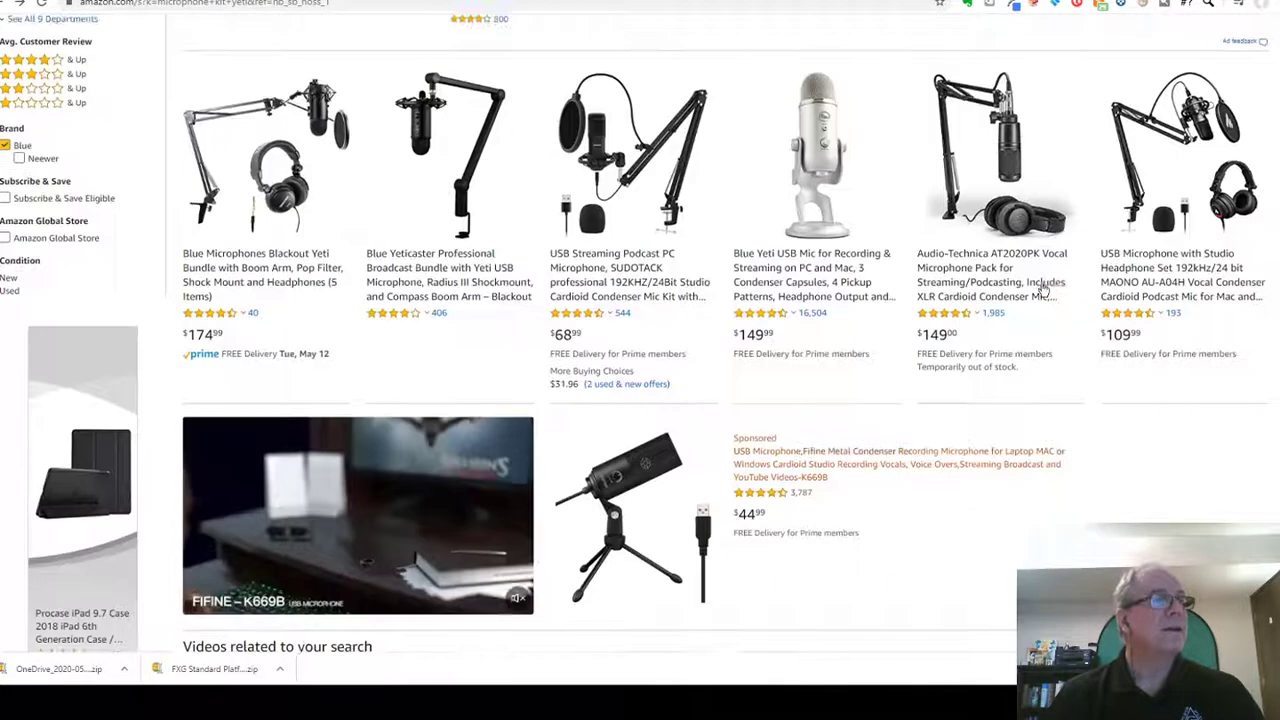
scroll(960, 265, up, 4)
scroll(840, 250, down, 2)
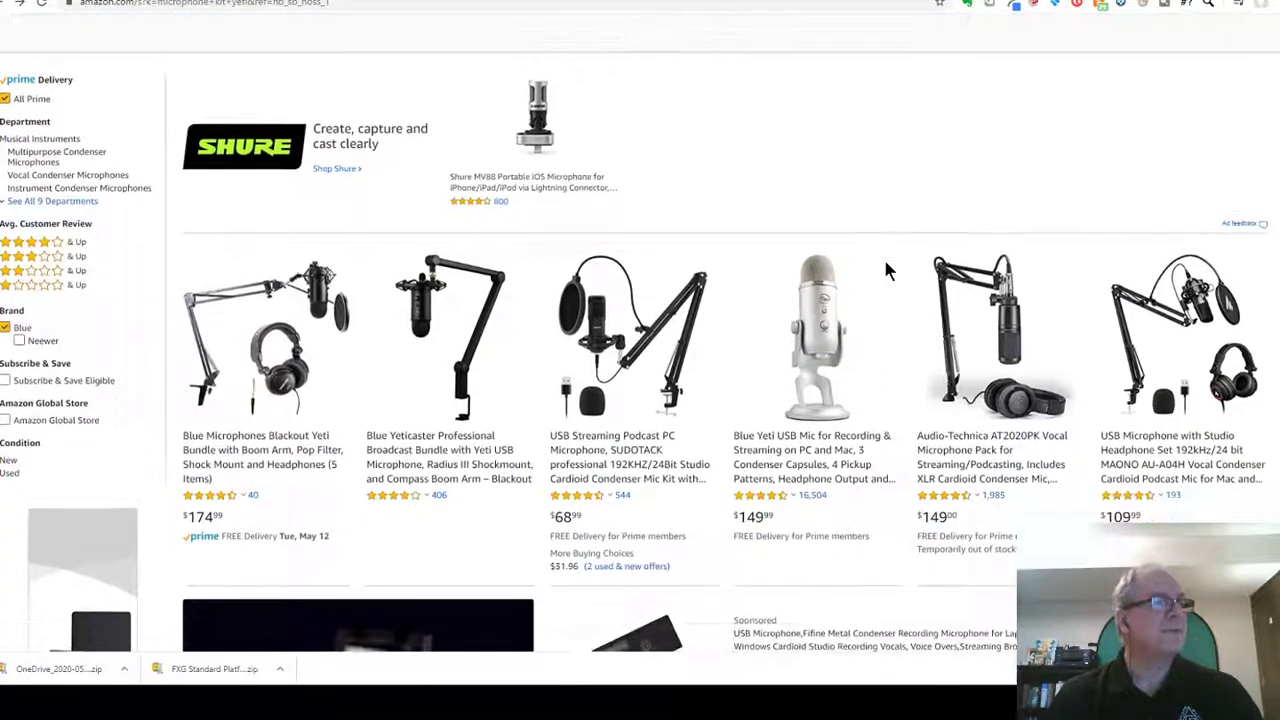
scroll(885, 264, down, 1)
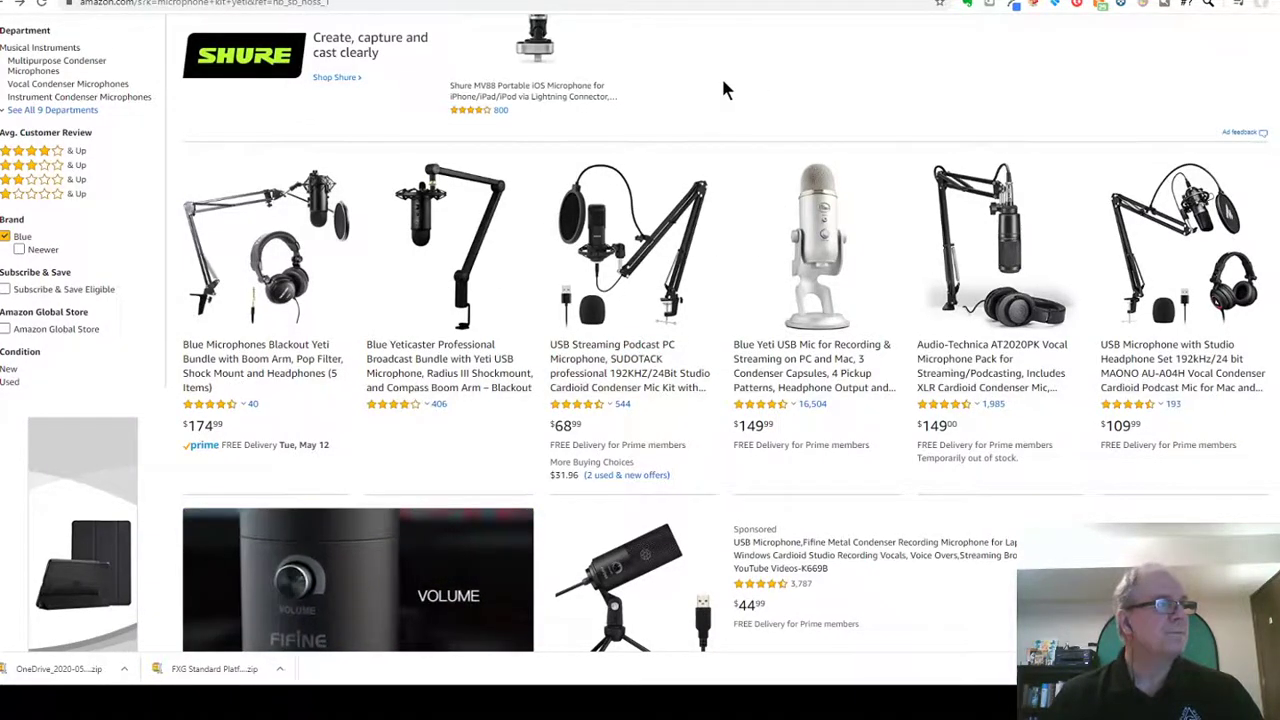
scroll(724, 102, up, 1)
scroll(772, 223, down, 1)
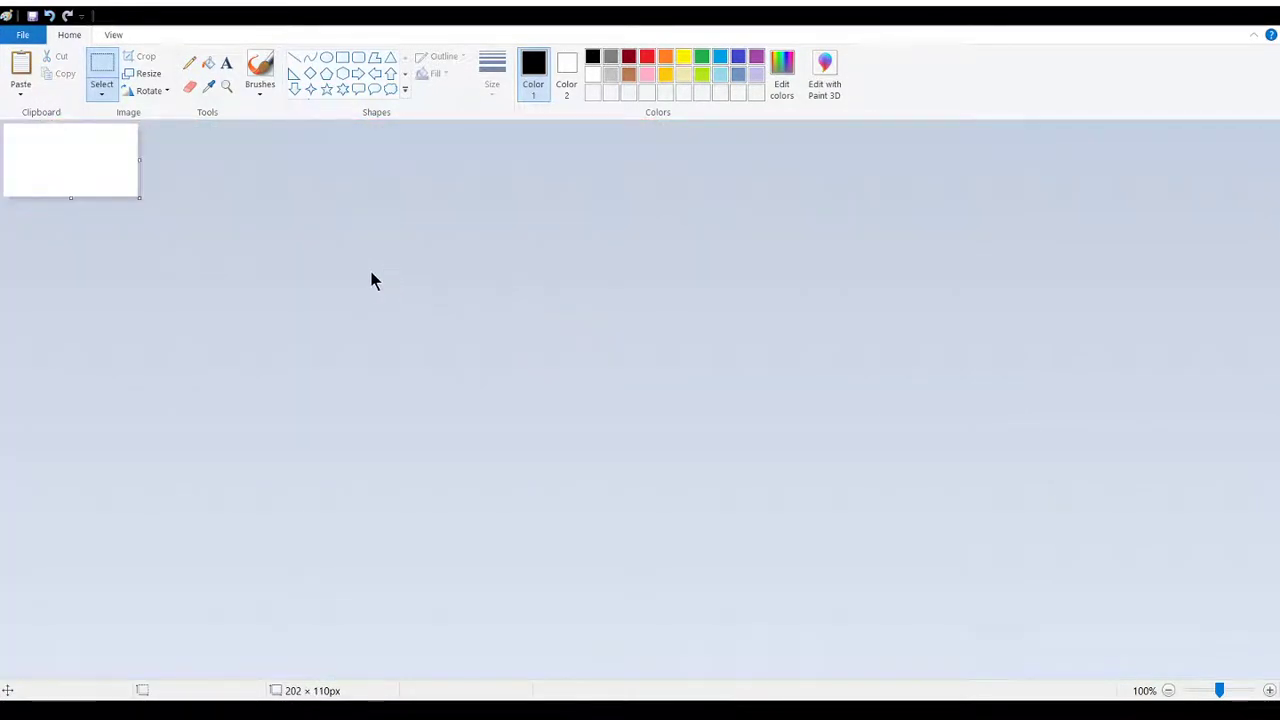
key(ctrl+v)
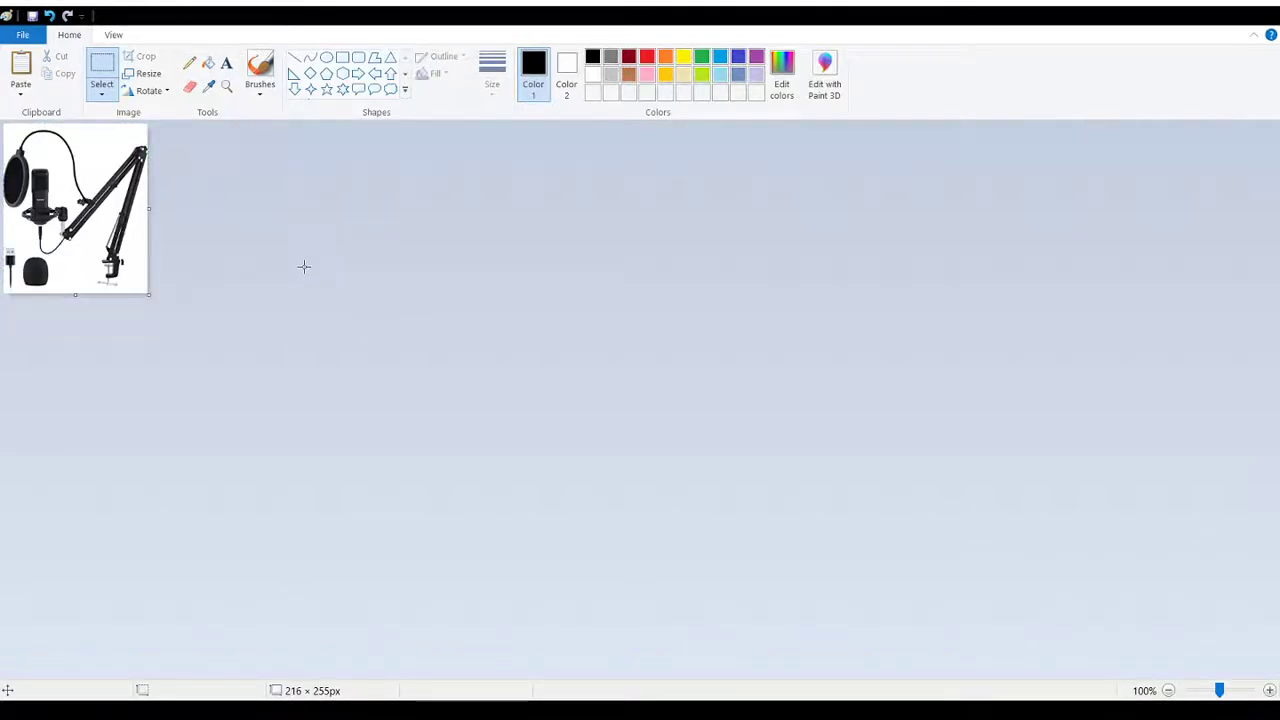
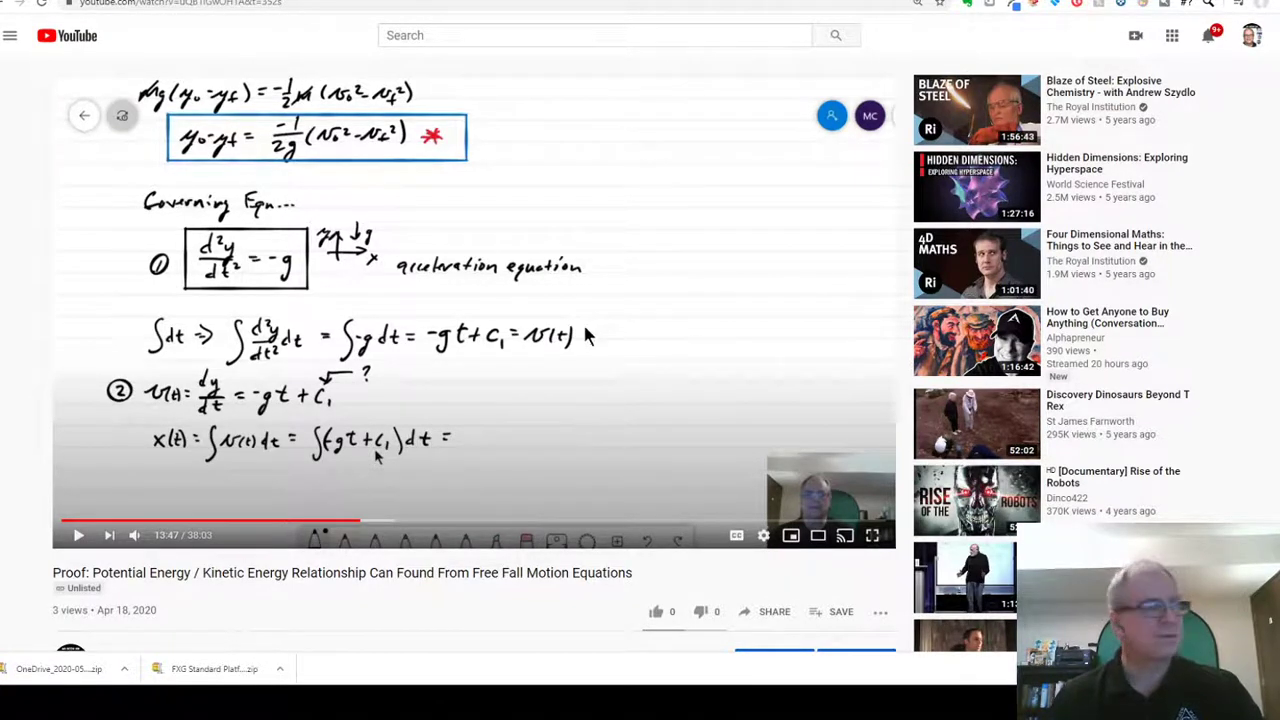
Play the free-fall motion proof video on YouTube and paste the captured integration equations onto a blank Paint canvas.
click(79, 540)
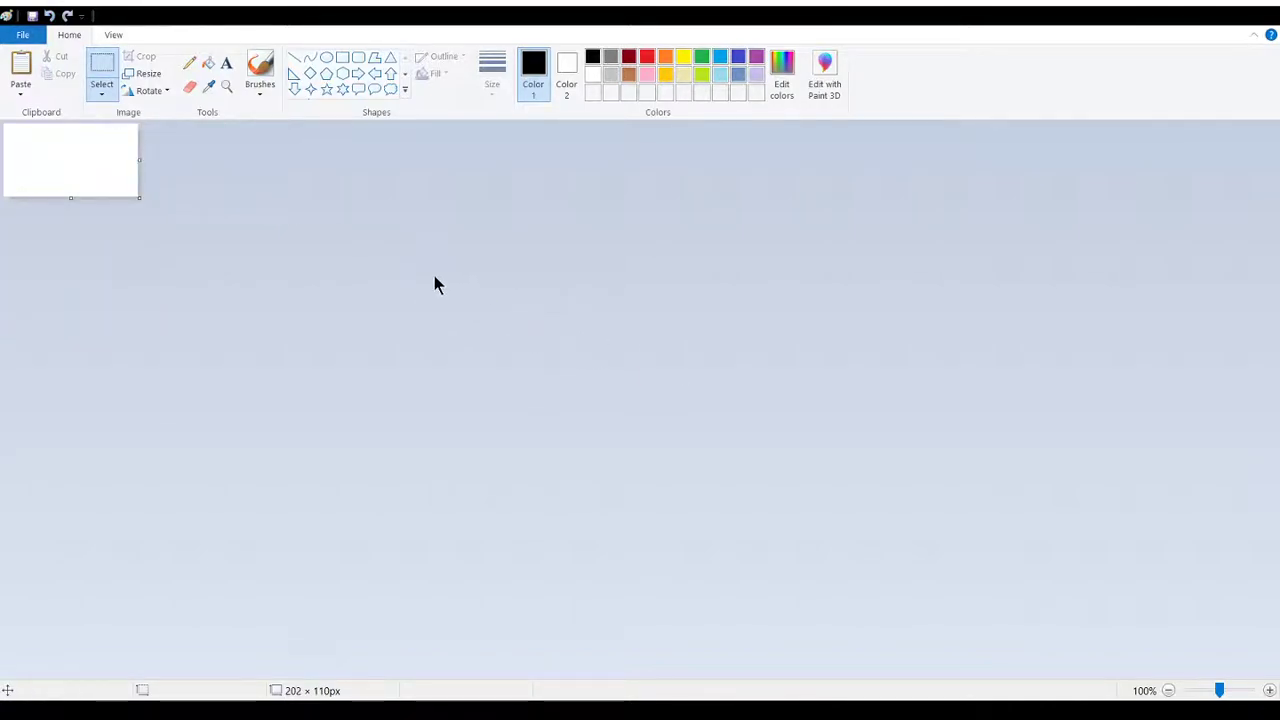
key(ctrl+v)
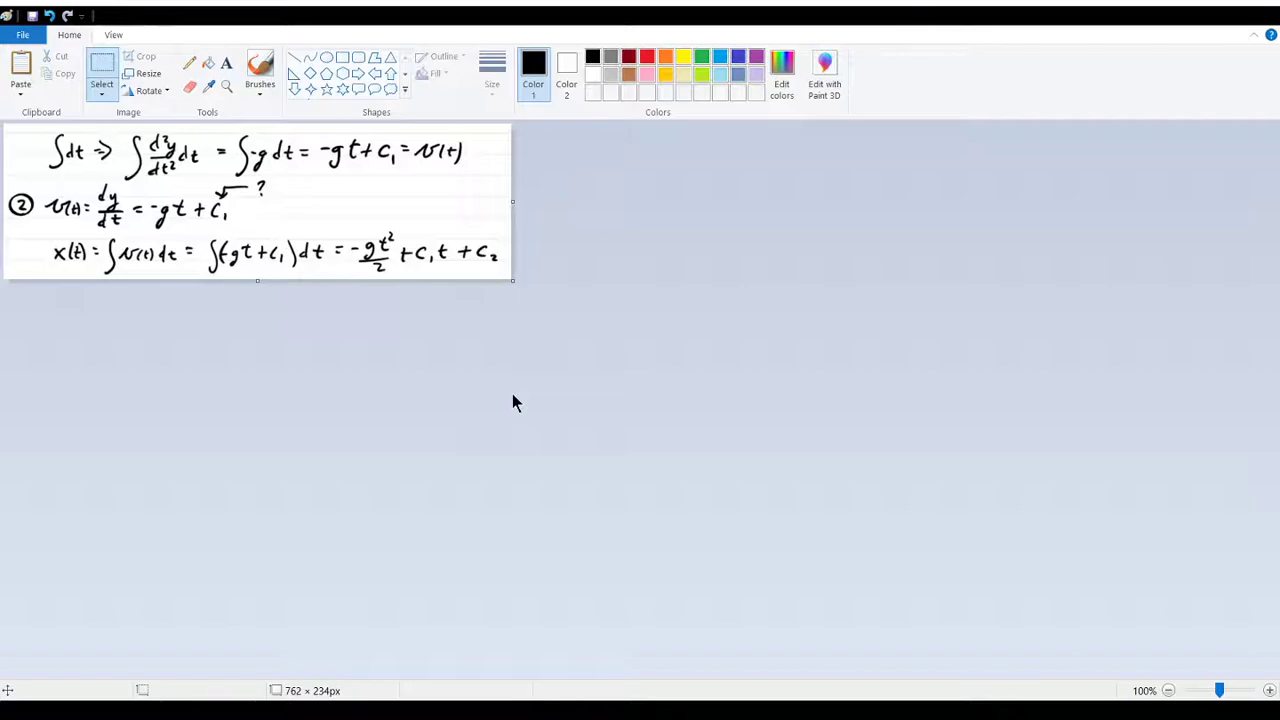